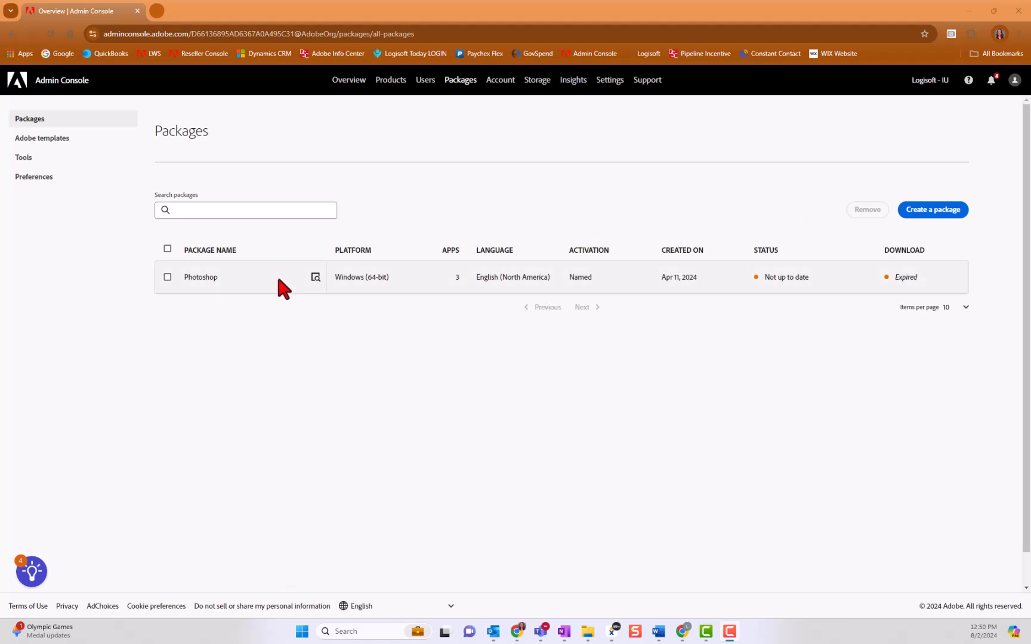
Step: Review the included applications and package details of the existing Photoshop package, and close its details
click(315, 278)
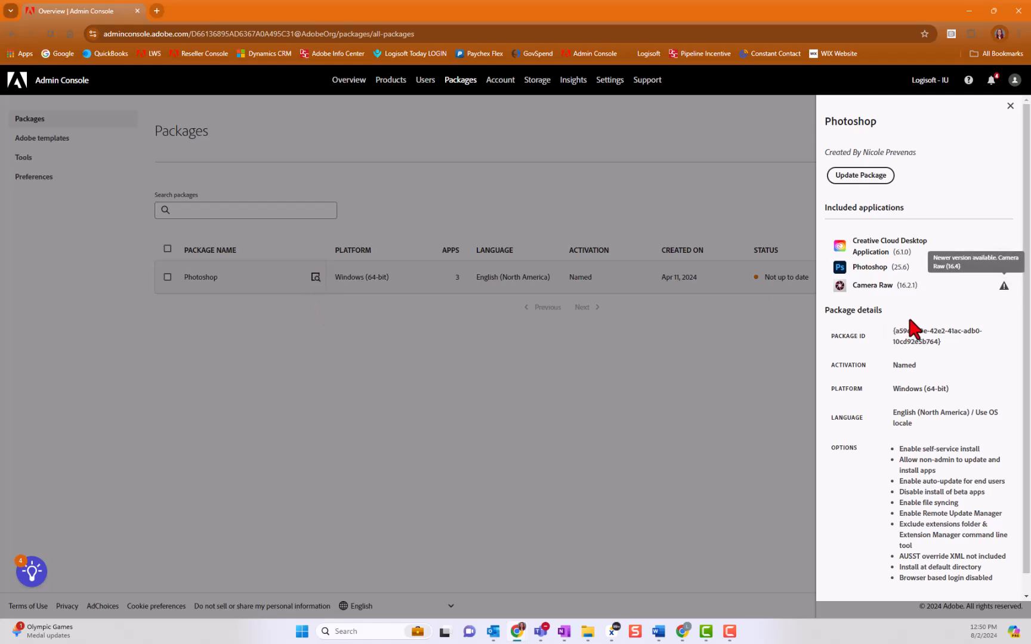
scroll(939, 391, down, 1)
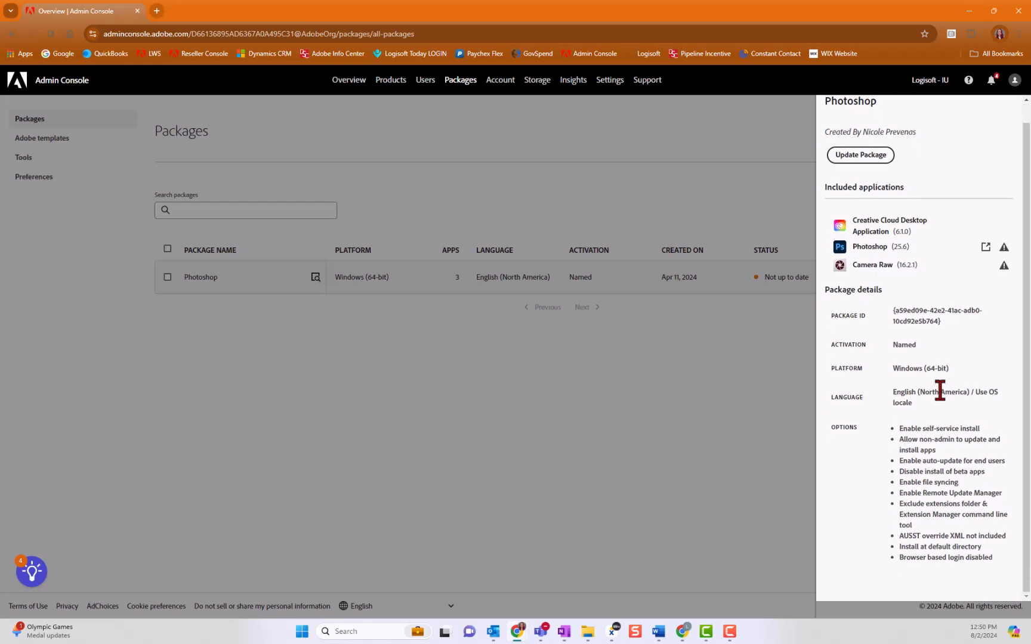
scroll(941, 388, up, 1)
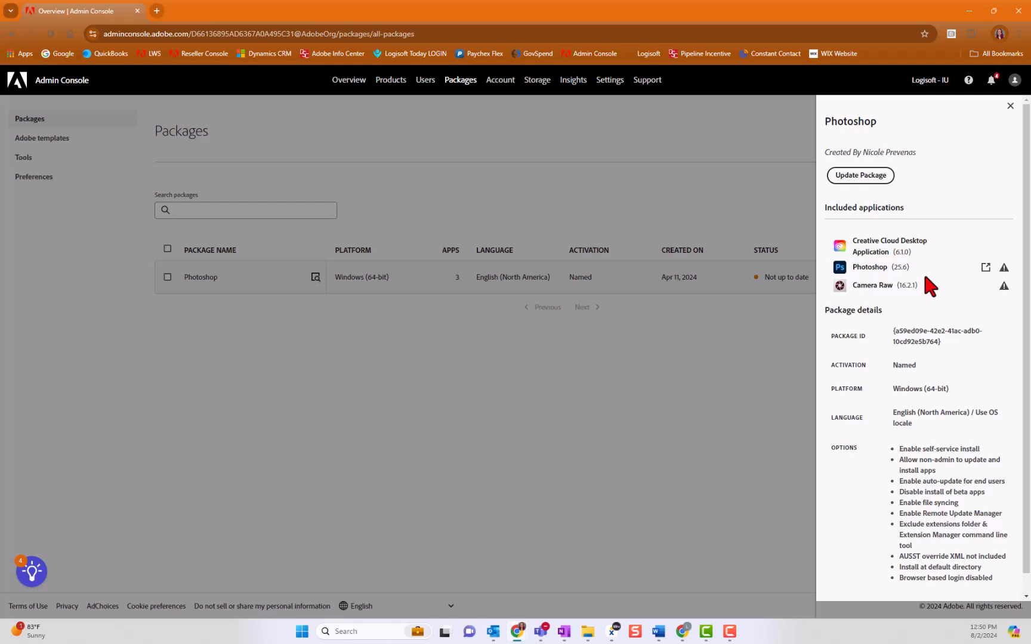
click(1011, 105)
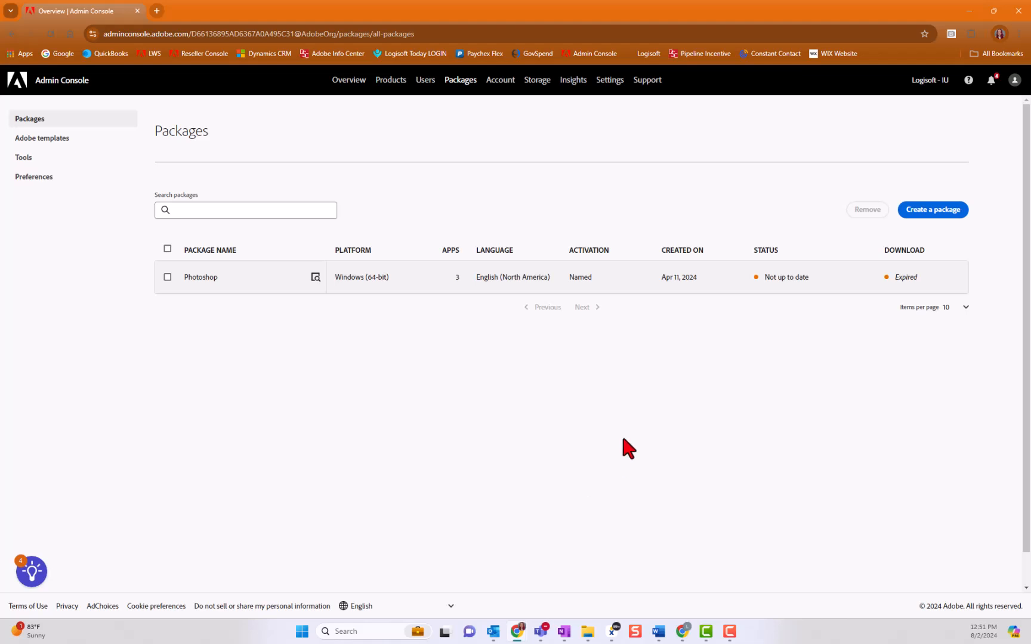
Step: Start a new managed package and set its platform to Windows (64-bit), keeping the default language settings
click(930, 212)
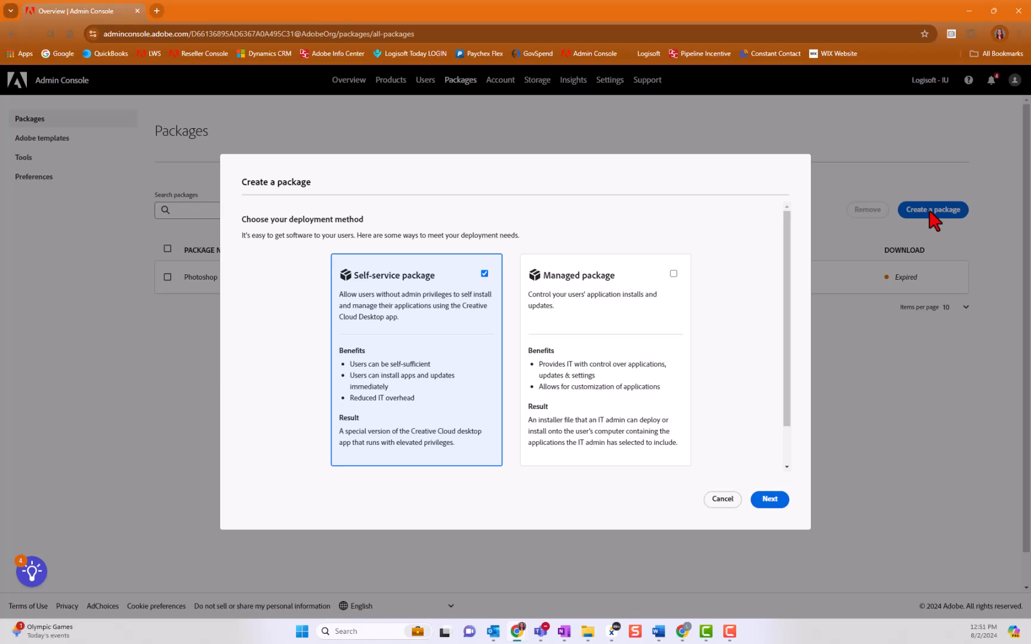
click(674, 274)
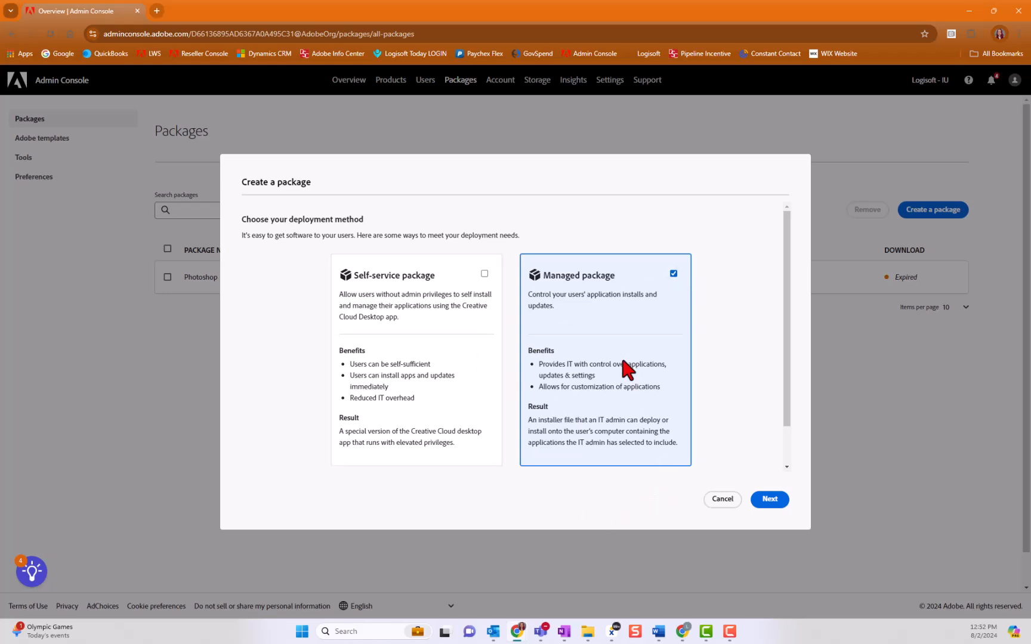
click(770, 501)
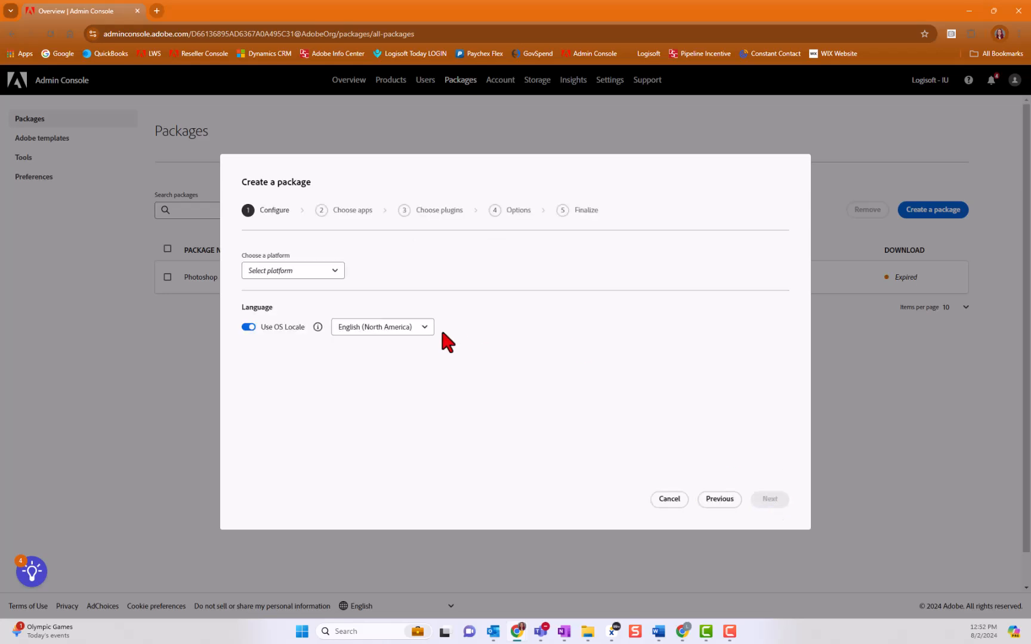
click(334, 272)
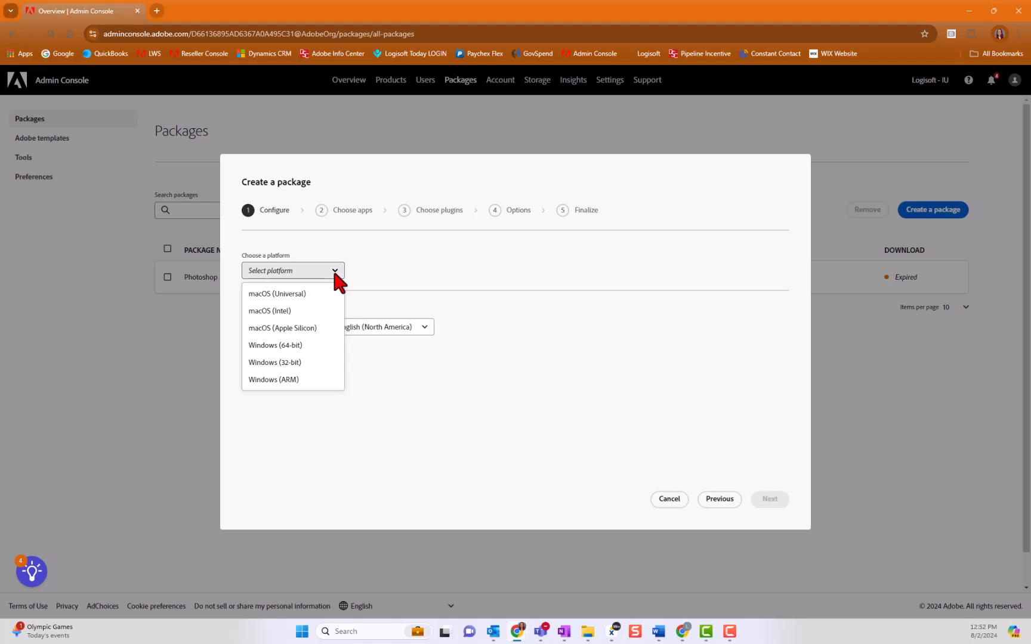
click(317, 349)
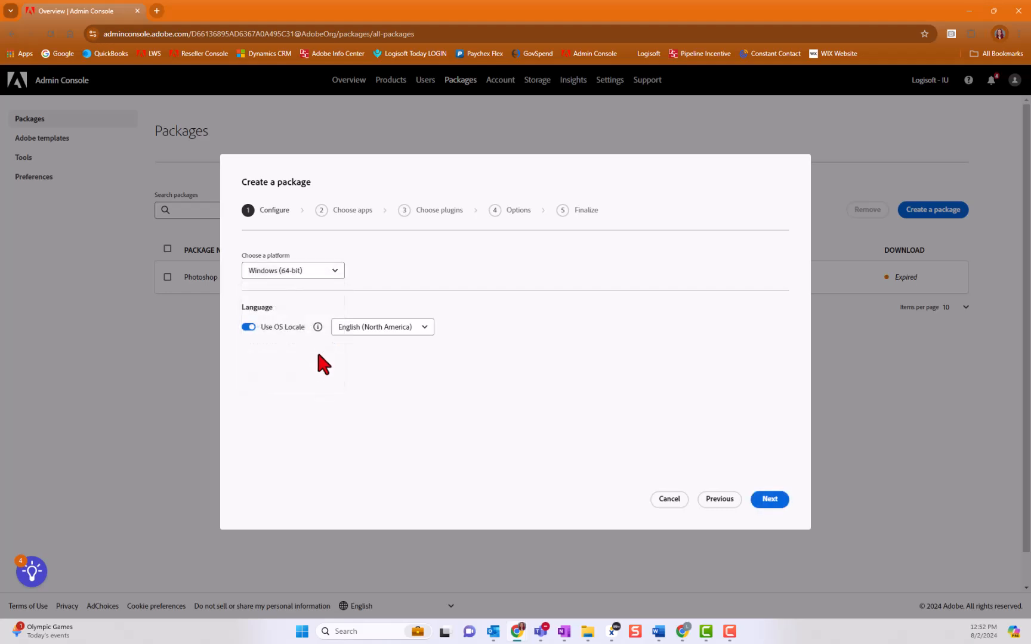
click(770, 501)
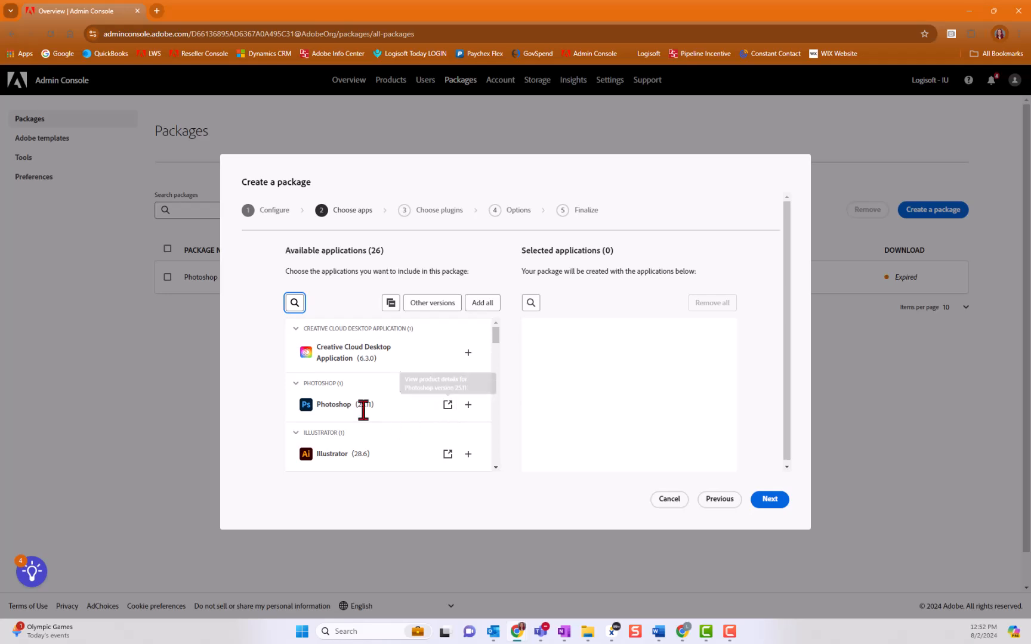
Step: Examine the applications available for the package and the filter options for other application versions
scroll(391, 409, down, 3)
scroll(391, 405, down, 8)
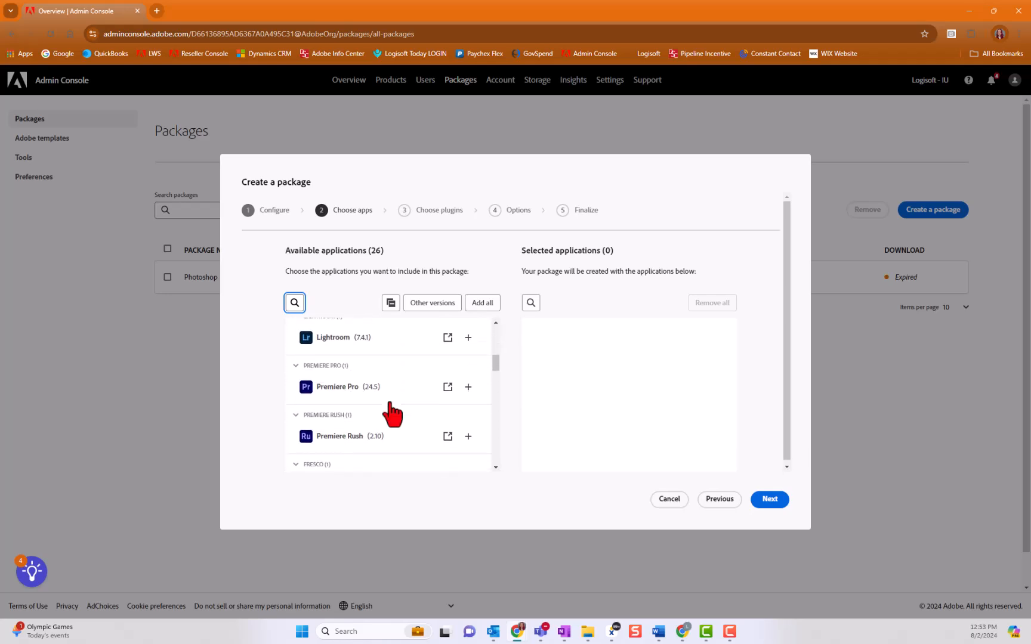
scroll(390, 404, down, 10)
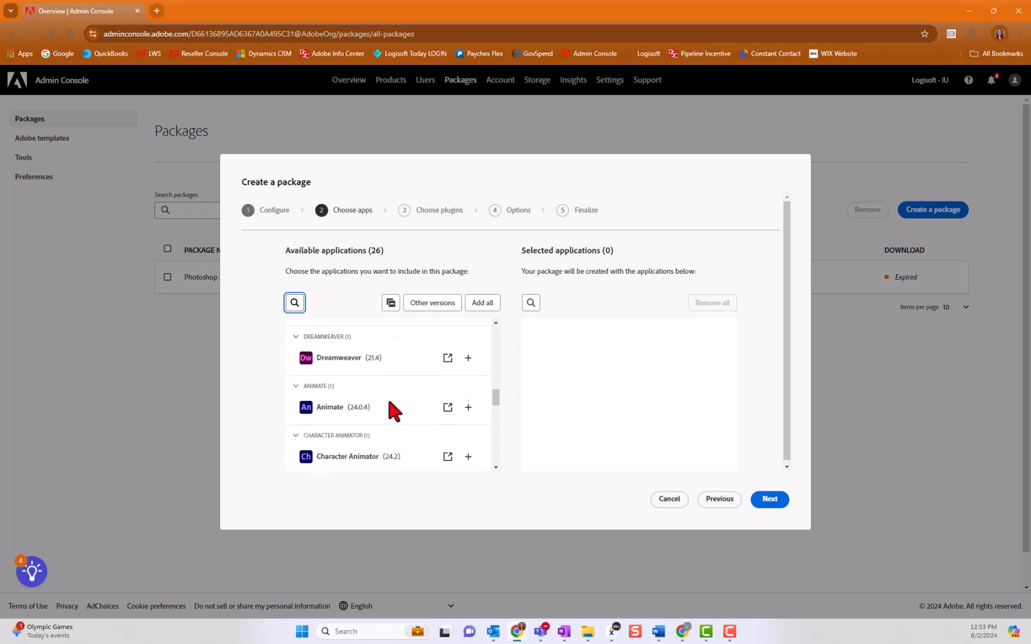
scroll(394, 411, down, 1)
scroll(394, 411, up, 11)
scroll(393, 410, up, 6)
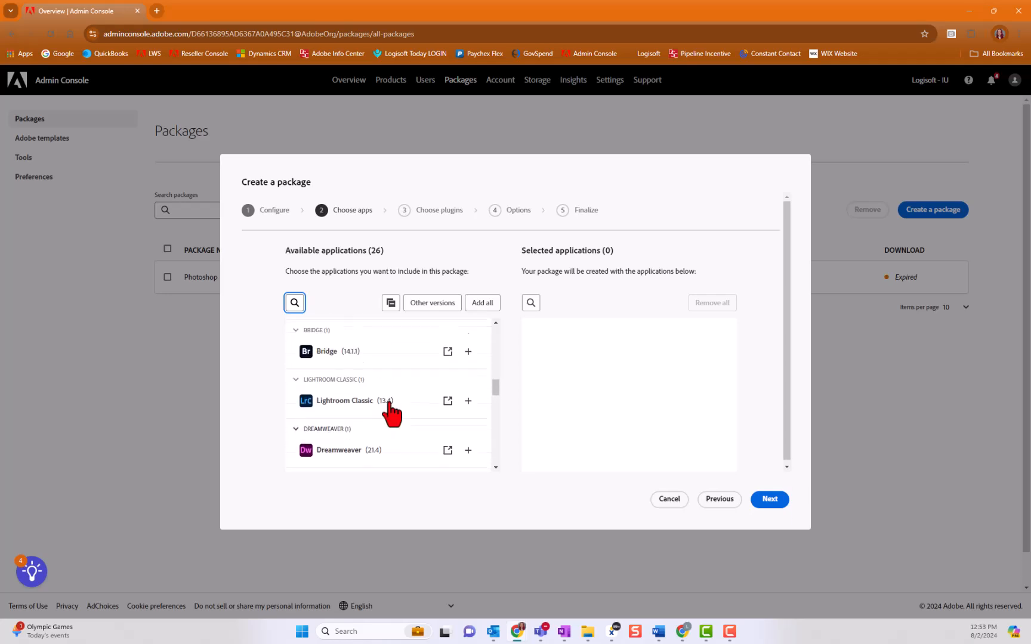
scroll(392, 413, up, 5)
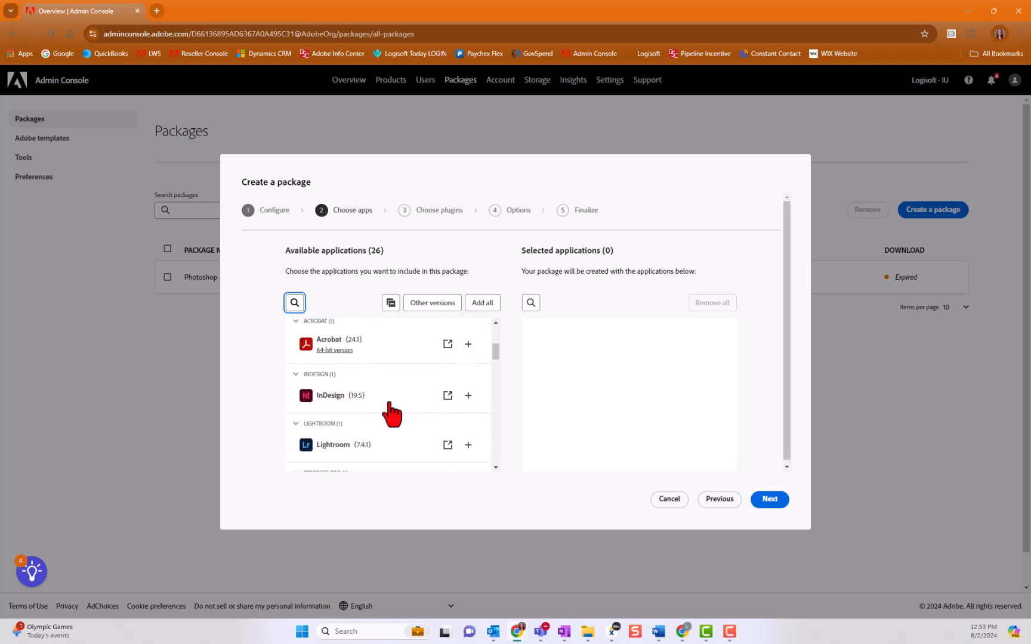
scroll(389, 406, up, 2)
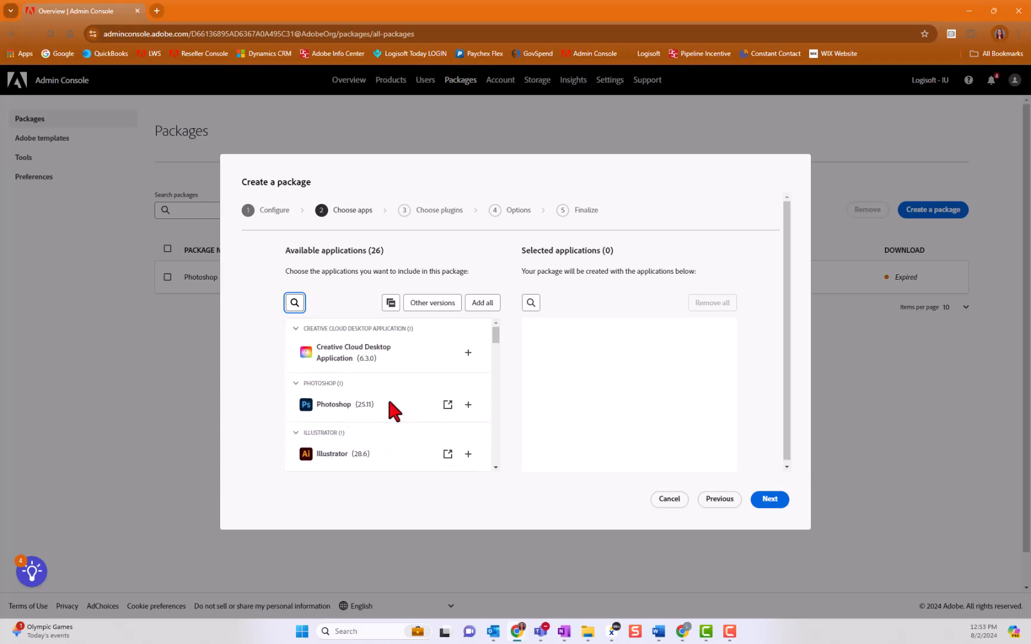
click(437, 302)
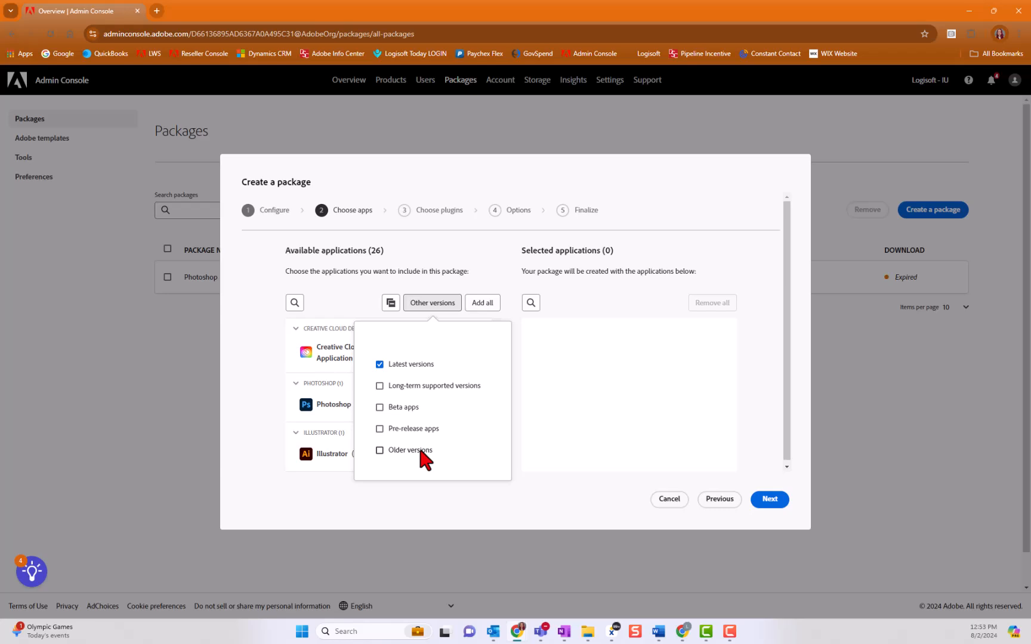
click(460, 276)
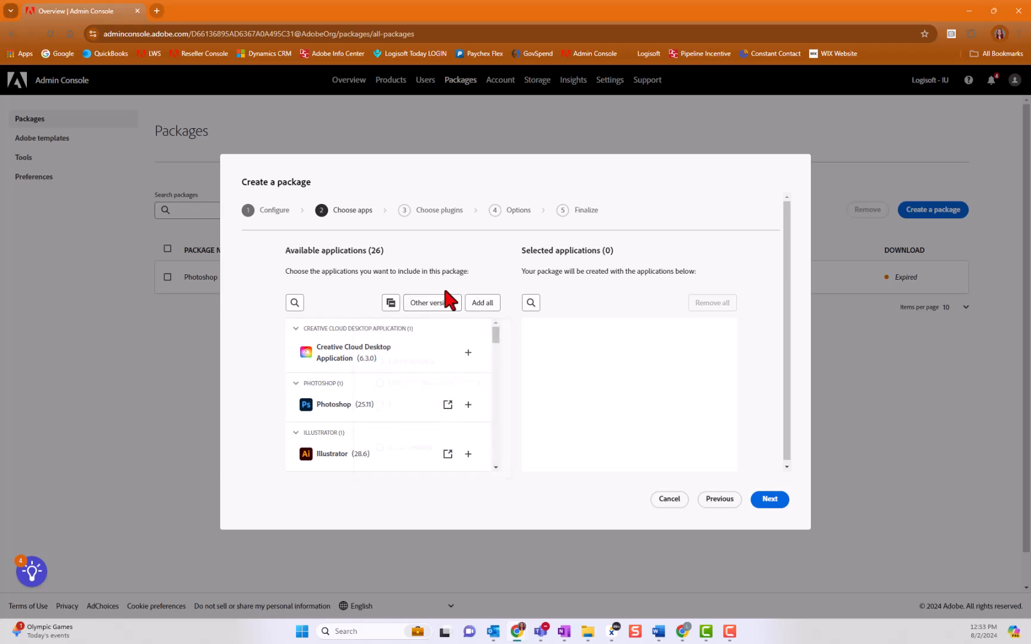
Step: Add Photoshop (25.11) and Acrobat (24.1) to the package and continue to the options without adding plugins
click(468, 405)
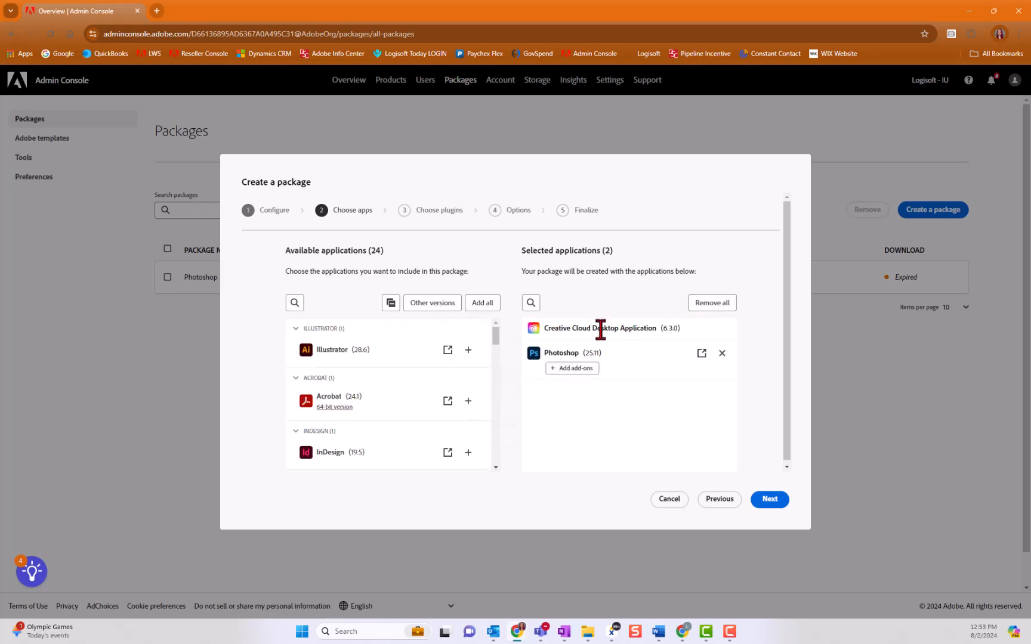
click(467, 400)
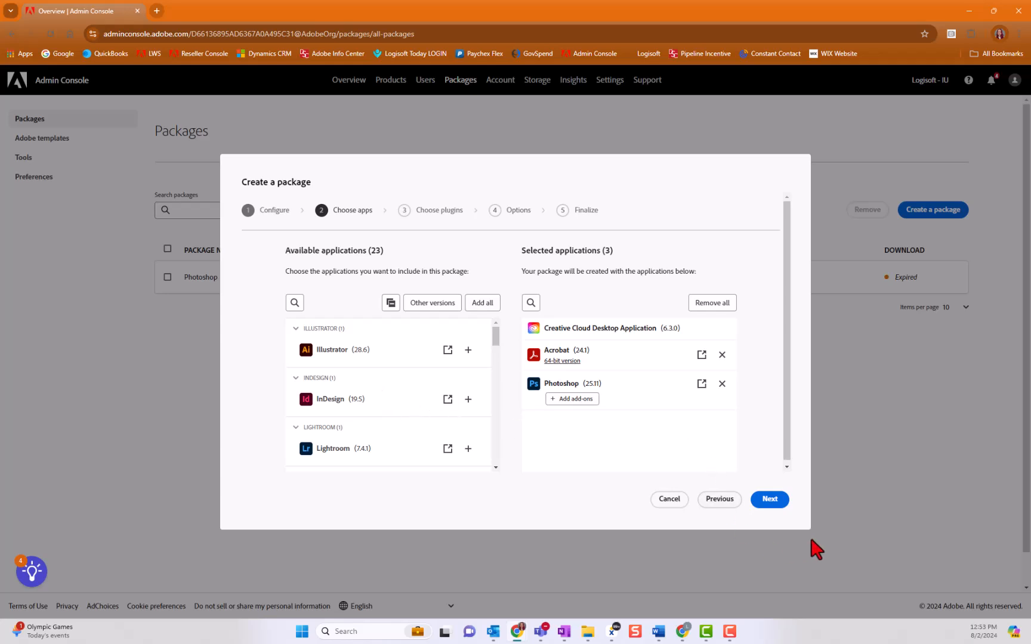
click(770, 499)
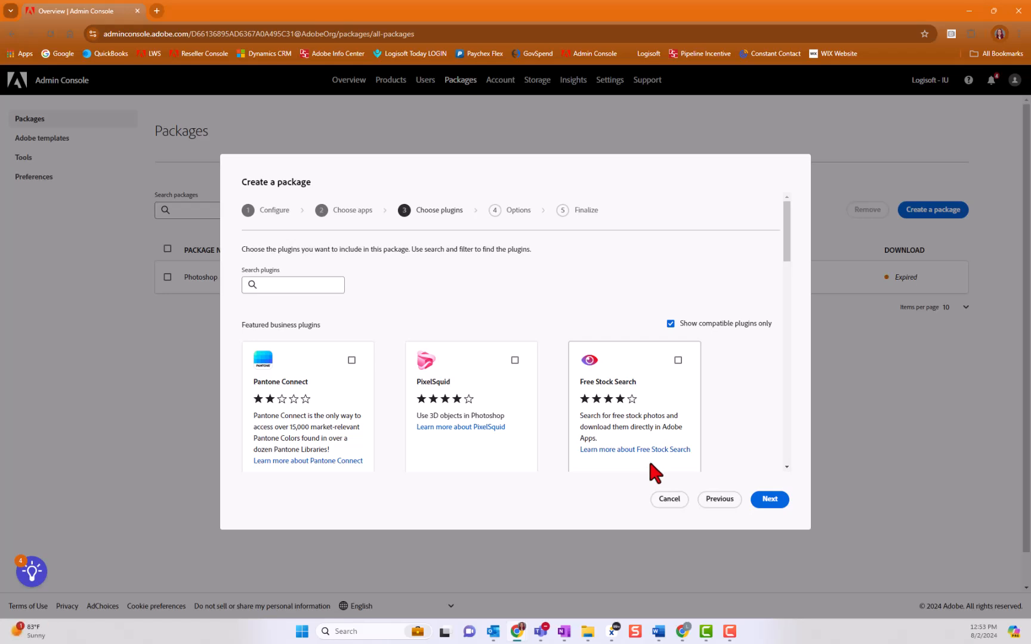
click(767, 501)
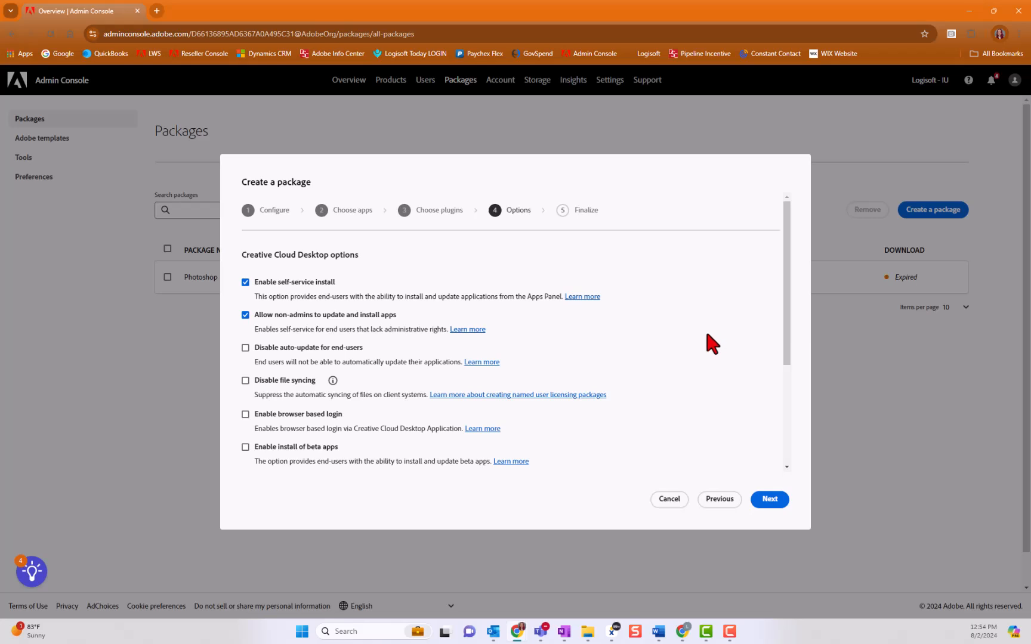
Step: Turn off self-service install for the package and review the remaining Creative Cloud Desktop and management options
click(245, 284)
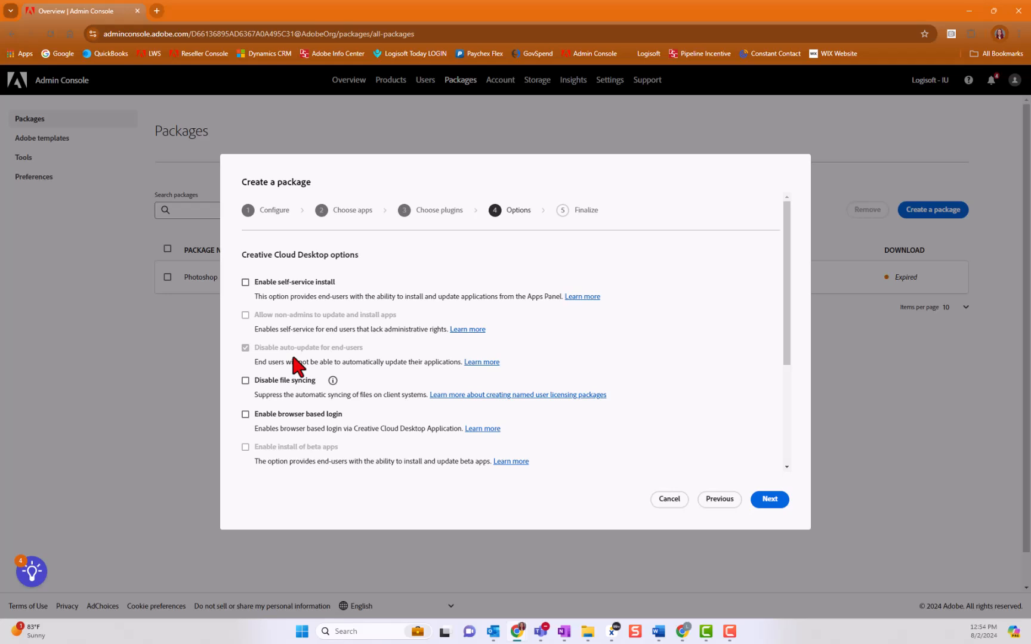
scroll(343, 359, down, 1)
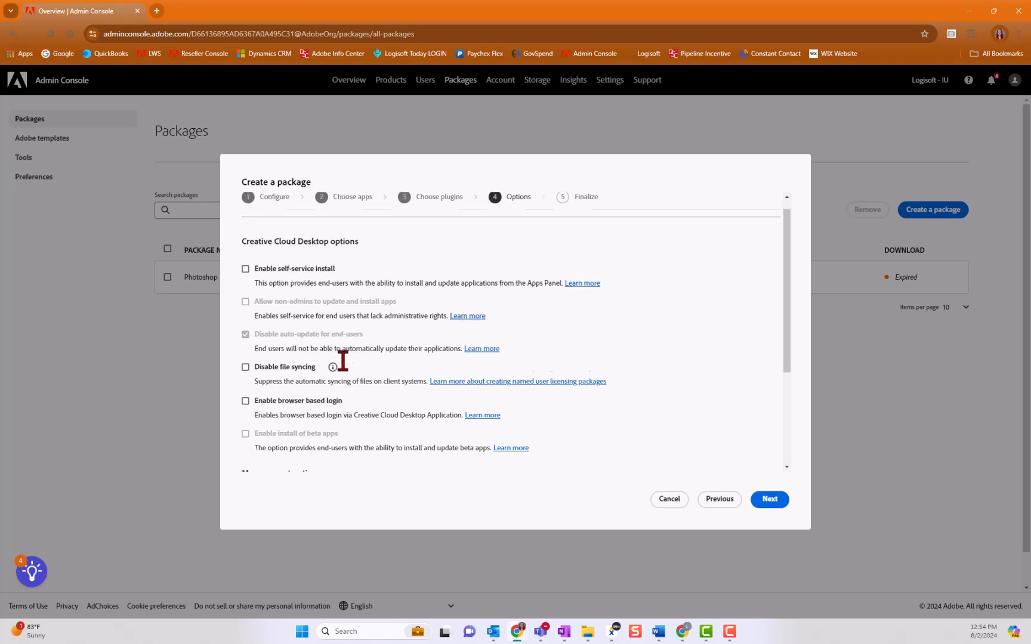
scroll(343, 360, down, 2)
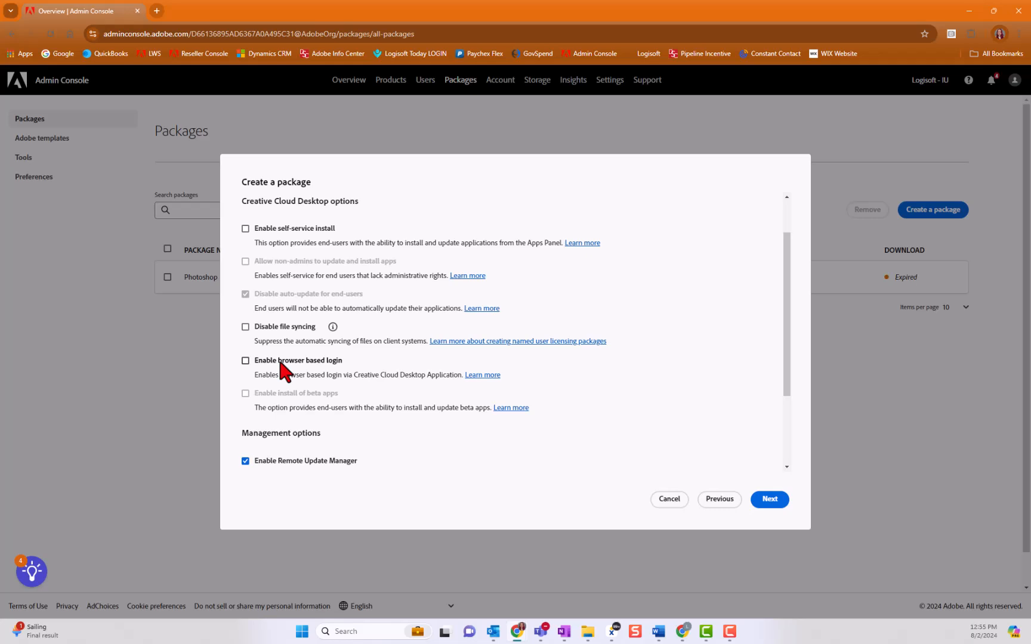
scroll(399, 323, down, 2)
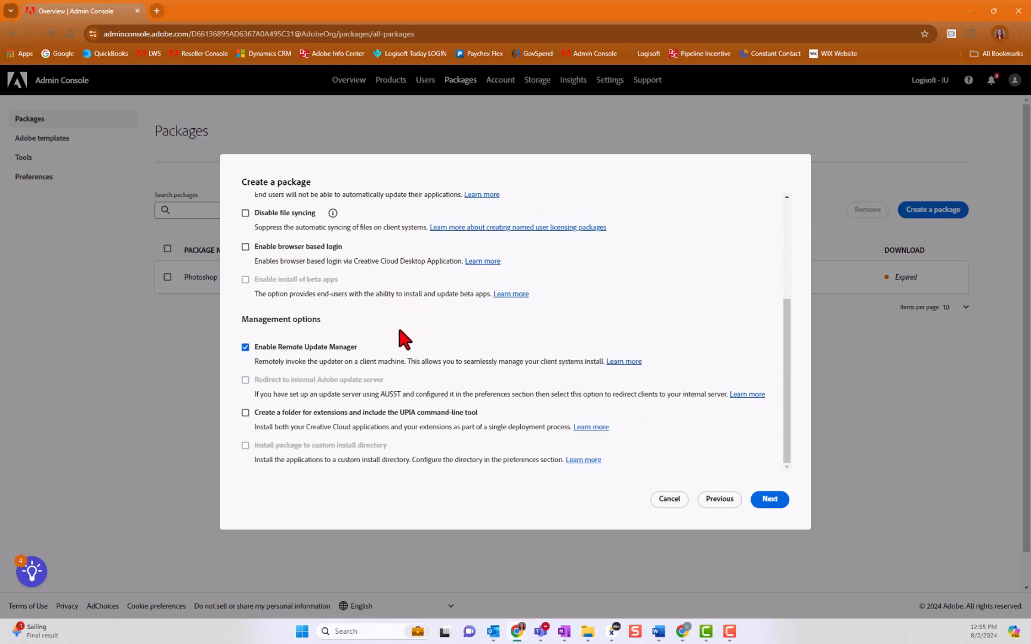
Step: Accept the package options, name the package Demo, and create it
click(771, 500)
text(Demo)
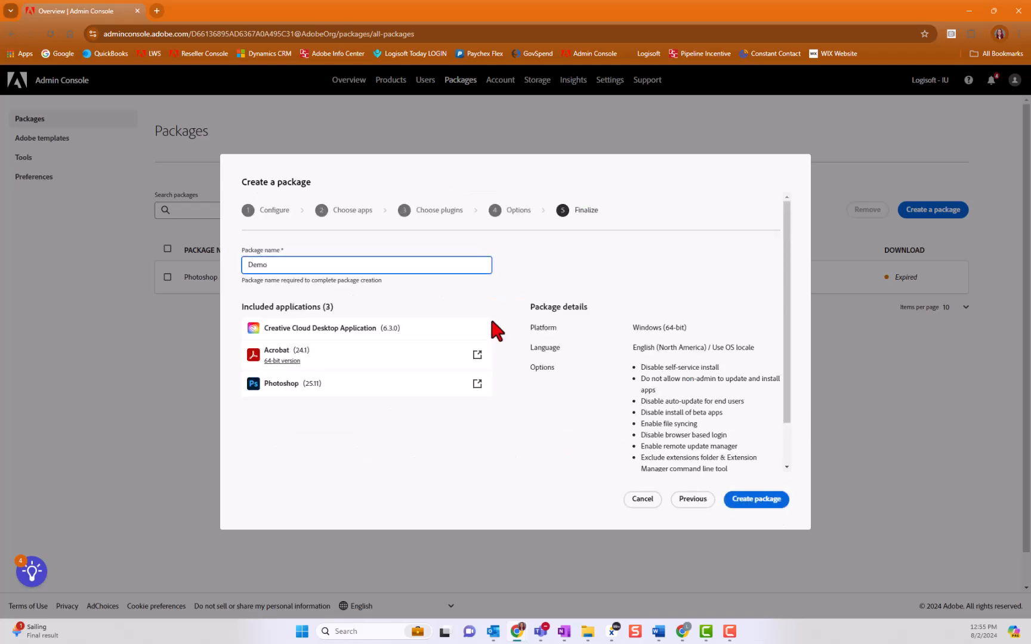
click(761, 501)
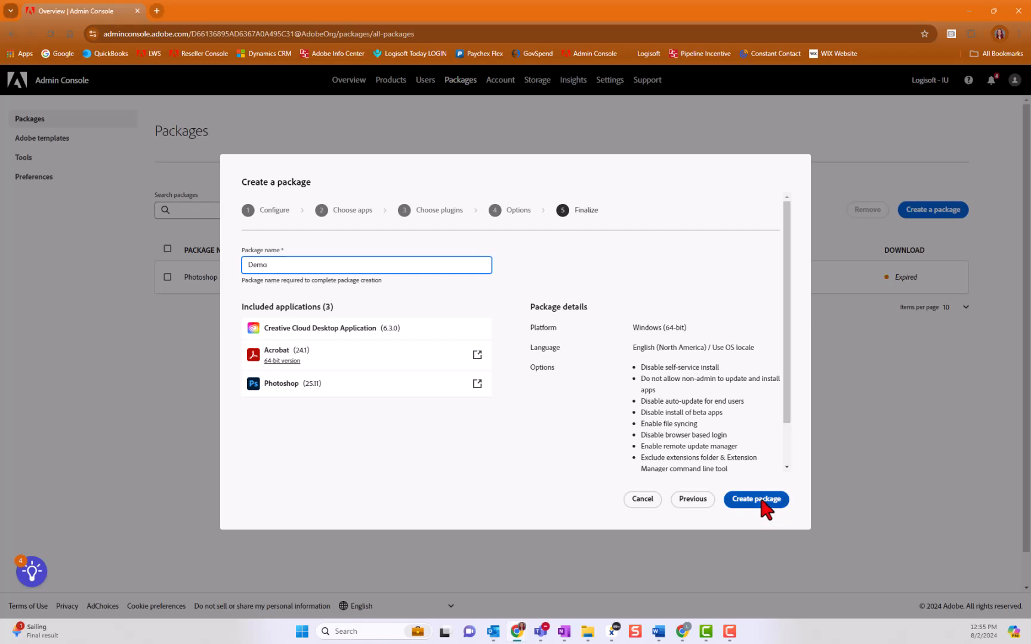